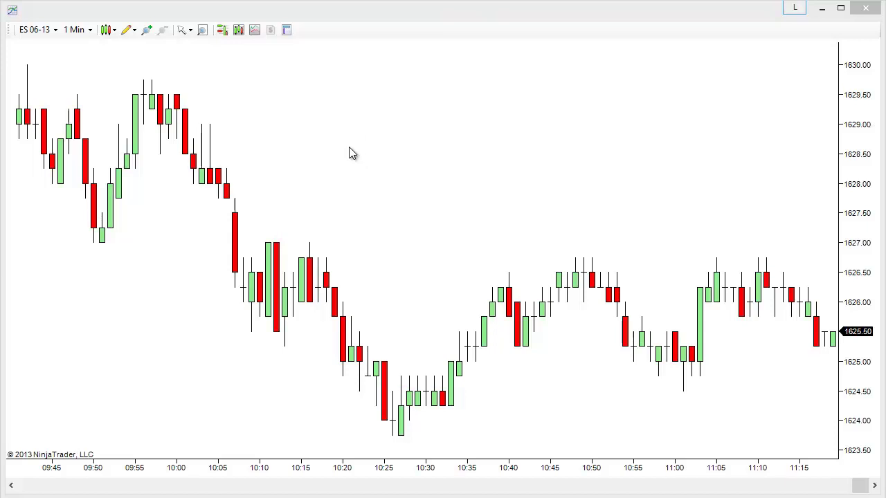
# - Change the ES 06-13 chart from 1 Min to 5 Min bars, then reopen and dismiss the interval list
pyautogui.click(90, 32)
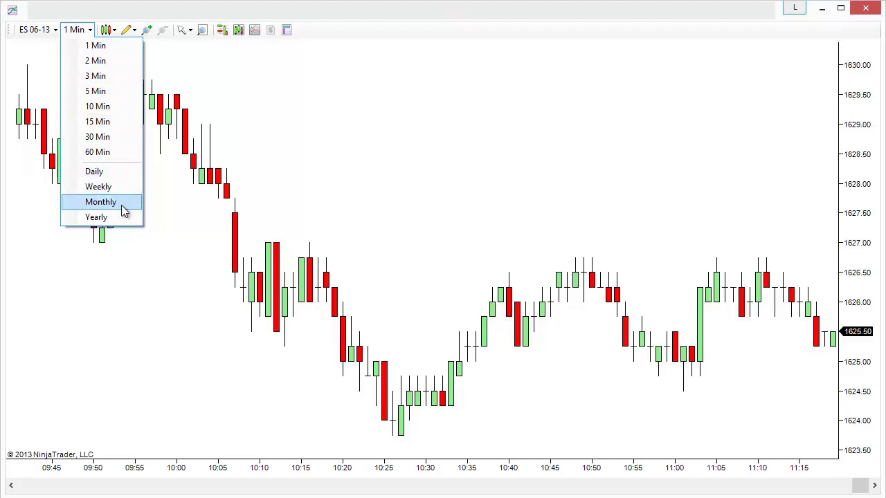
pyautogui.click(128, 93)
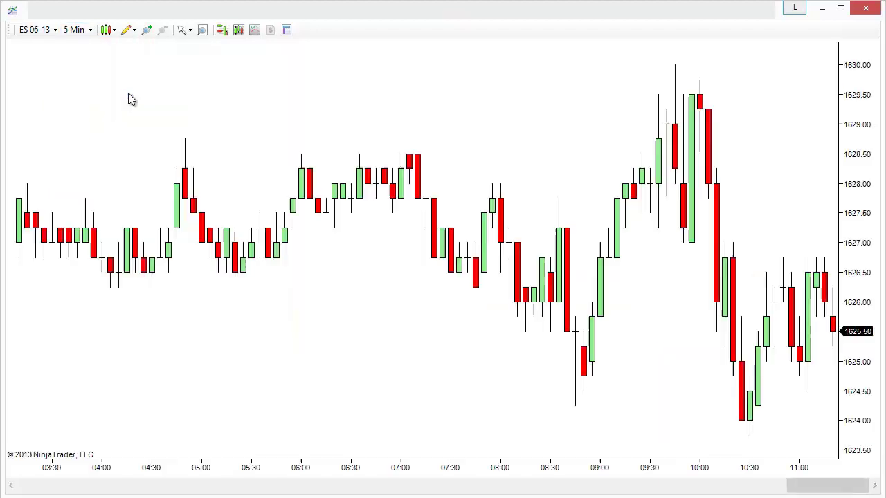
pyautogui.click(83, 30)
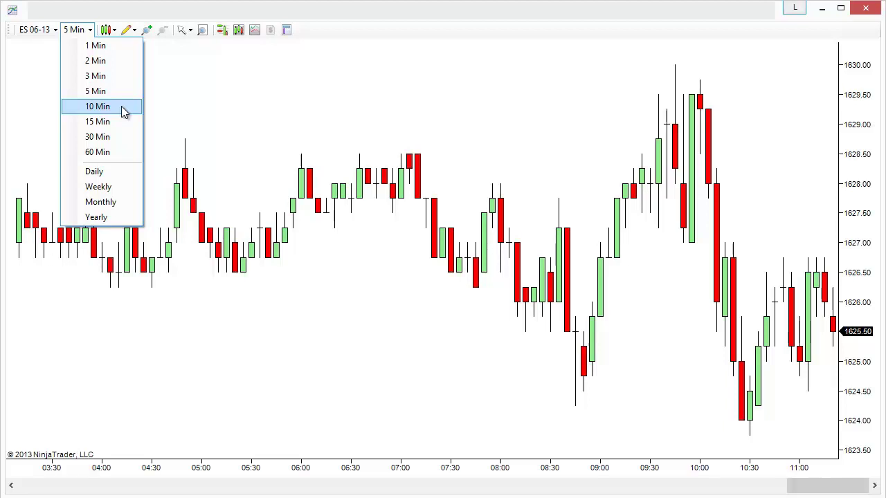
pyautogui.click(256, 98)
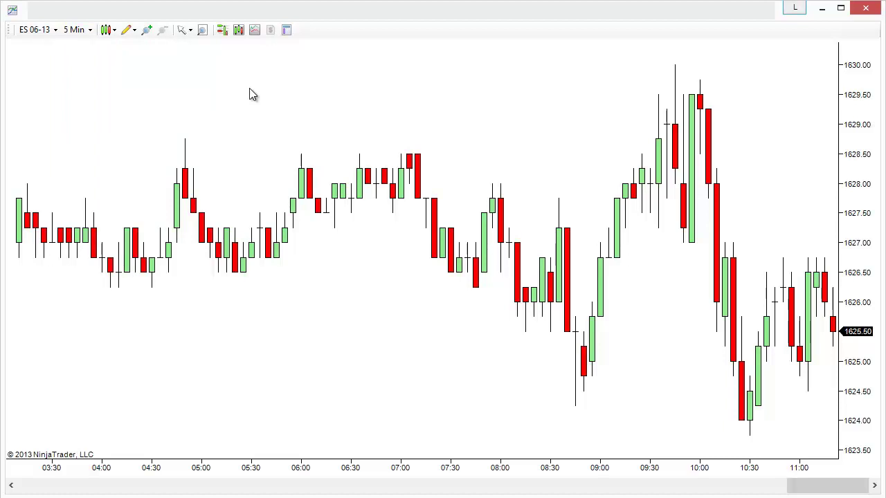
# - Open the chart's indicator settings and review CustomPeriods PeriodC, PeriodD and PeriodE
pyautogui.rightClick(214, 82)
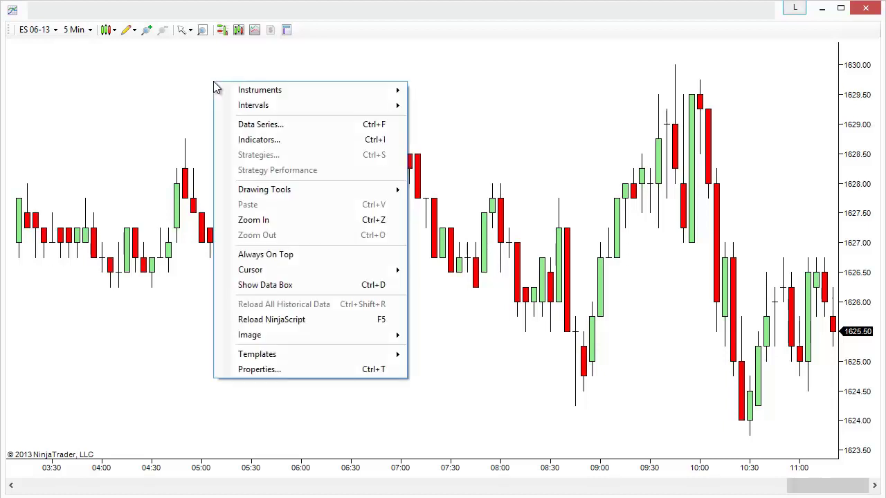
pyautogui.click(296, 139)
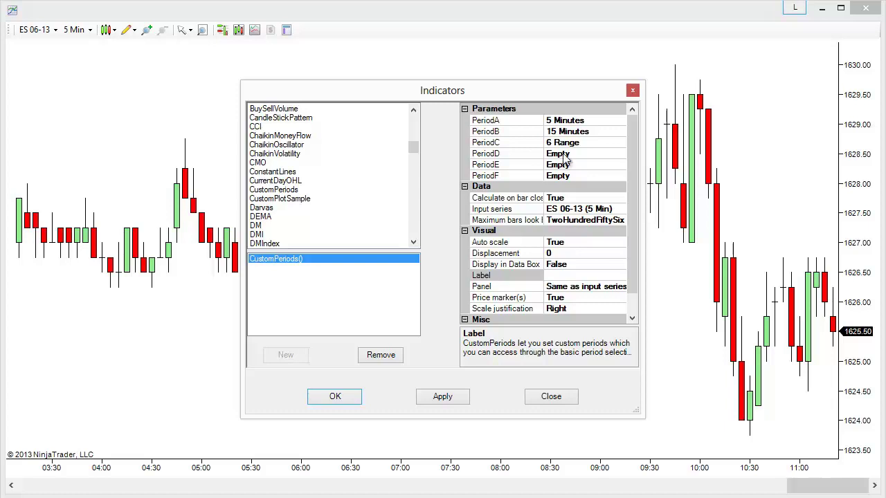
pyautogui.click(580, 142)
pyautogui.click(587, 153)
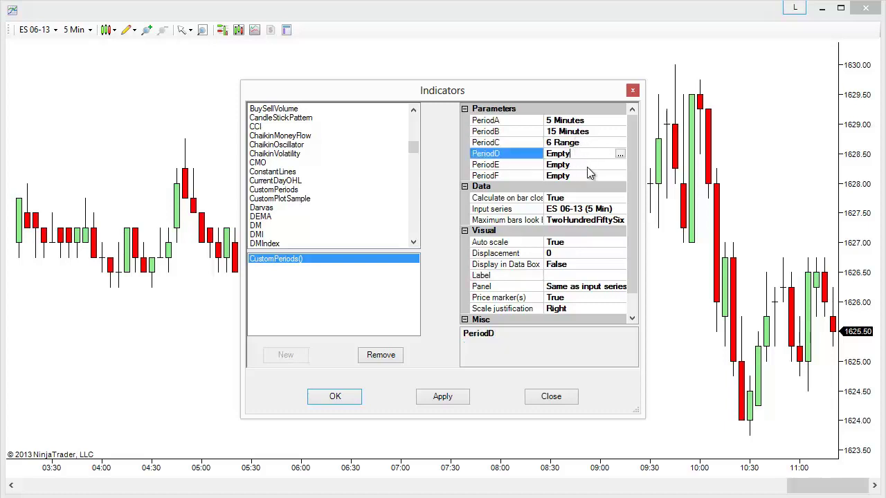
pyautogui.click(590, 167)
# - Set PeriodA to 7 Minute, PeriodB to 5 Range and PeriodC to 5 Renko
pyautogui.click(593, 120)
pyautogui.moveTo(593, 120); pyautogui.dragTo(549, 120)
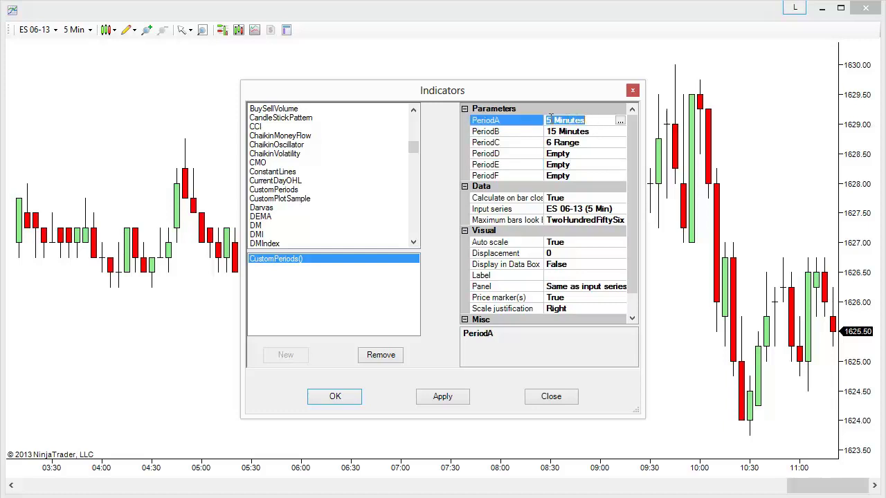
pyautogui.press('Delete')
pyautogui.write('7 Minute')
pyautogui.click(577, 132)
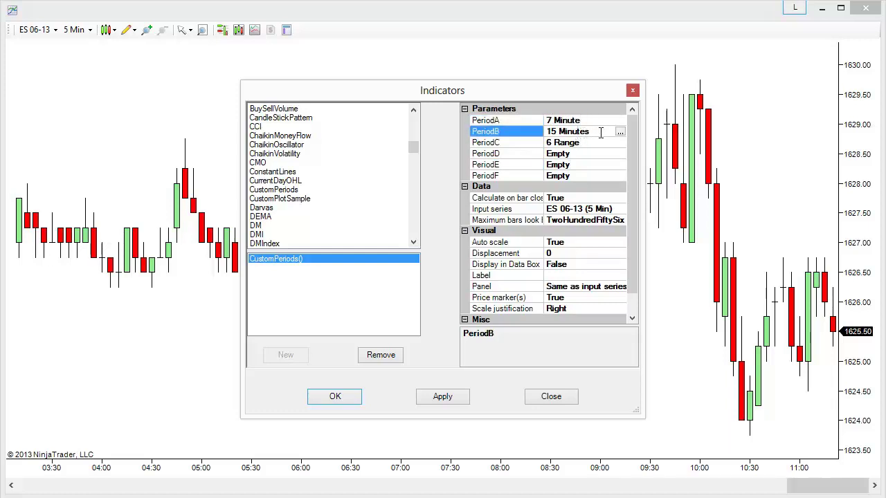
pyautogui.moveTo(601, 131); pyautogui.dragTo(538, 135)
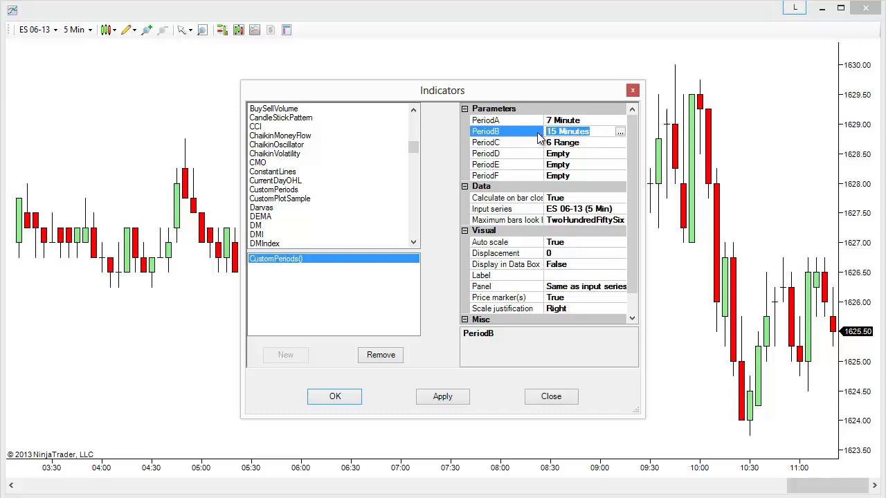
pyautogui.write('5 Range')
pyautogui.click(561, 141)
pyautogui.write('6')
pyautogui.press('BackSpace')
pyautogui.write('5 Ran')
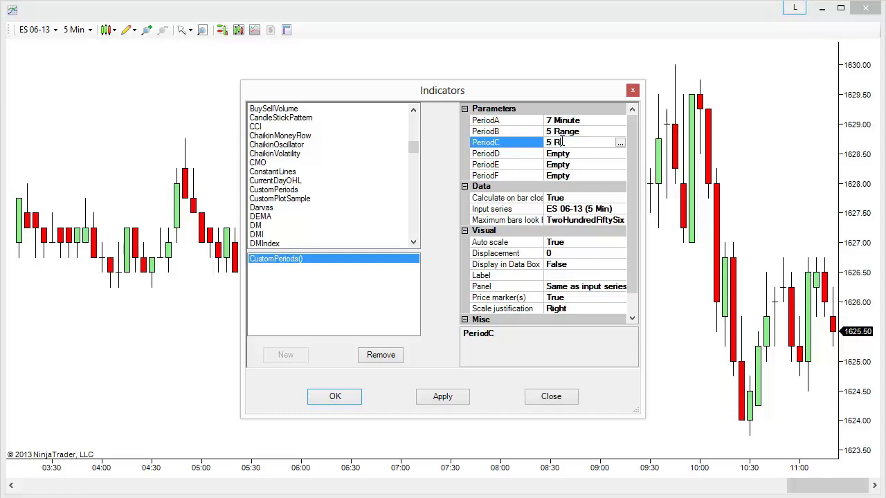
pyautogui.write('ko')
# - Set PeriodD to 250 Tick, PeriodE to 500 Tick and PeriodF to 8 Range, then apply with OK
pyautogui.click(573, 154)
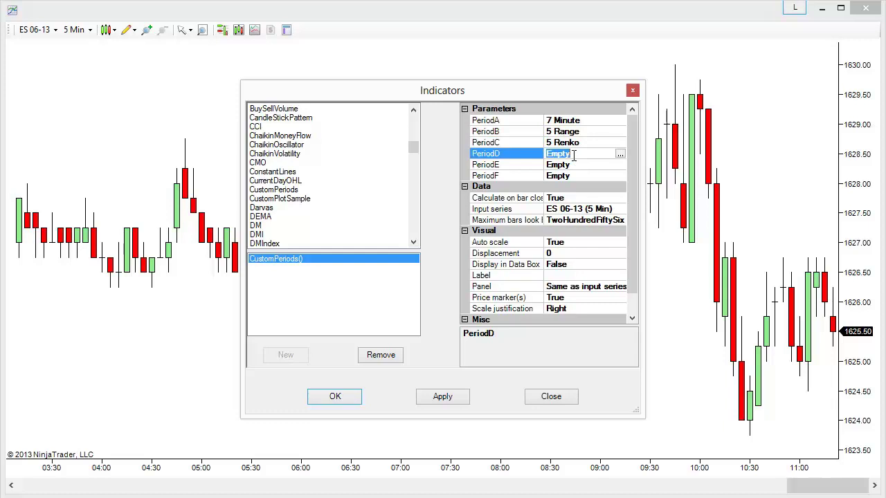
pyautogui.write('250 Tick')
pyautogui.click(574, 164)
pyautogui.doubleClick(576, 164)
pyautogui.write('500 Tick')
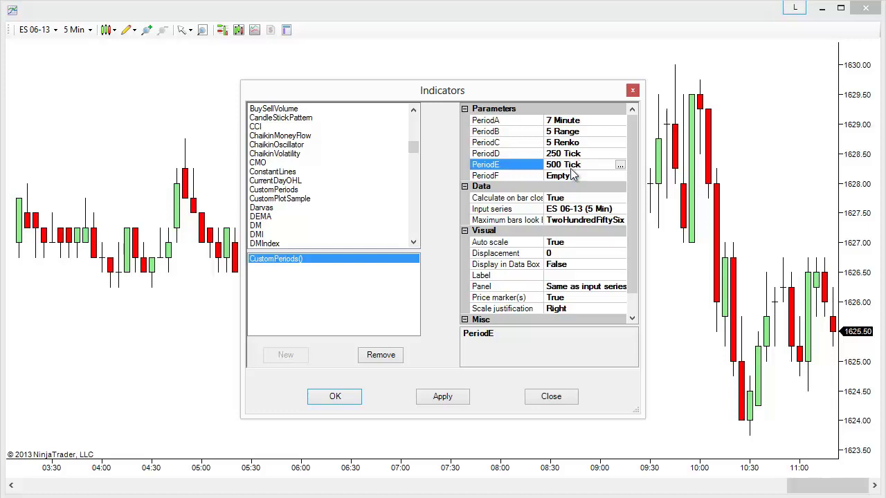
pyautogui.click(566, 174)
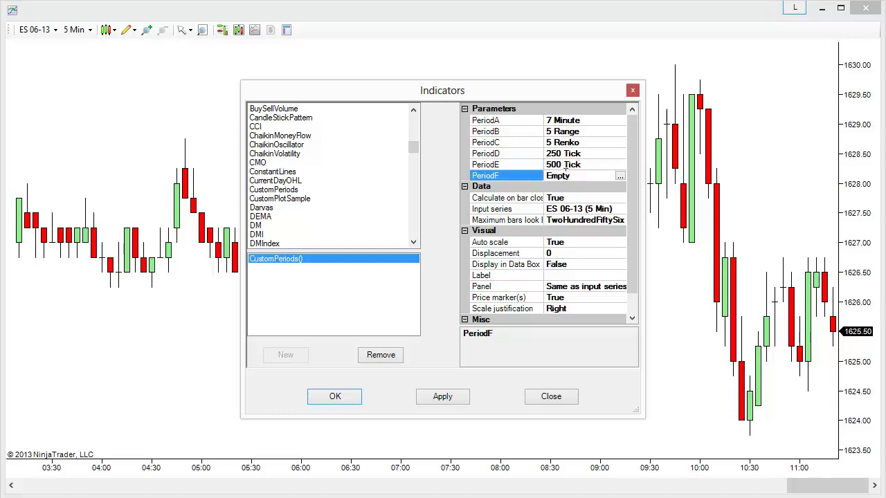
pyautogui.doubleClick(577, 175)
pyautogui.write('8 Range')
pyautogui.click(346, 396)
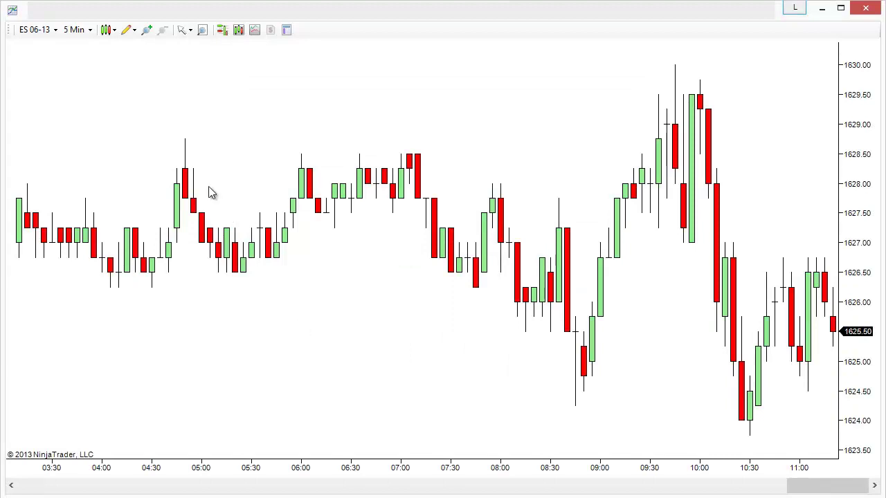
# - Show the interval list with the new 7 Minute through 8 Range custom periods
pyautogui.click(88, 30)
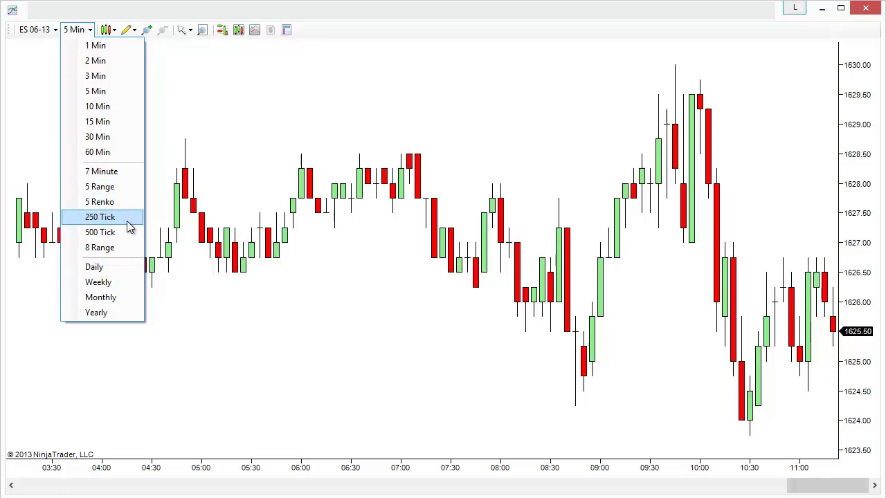
# - Switch the chart to 7 Minute, then 5 Range, then 250 Tick bars
pyautogui.click(129, 178)
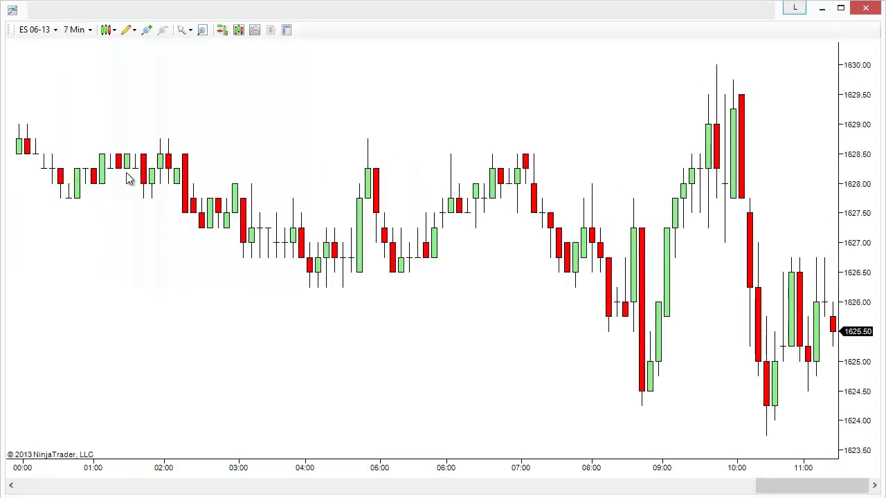
pyautogui.click(89, 31)
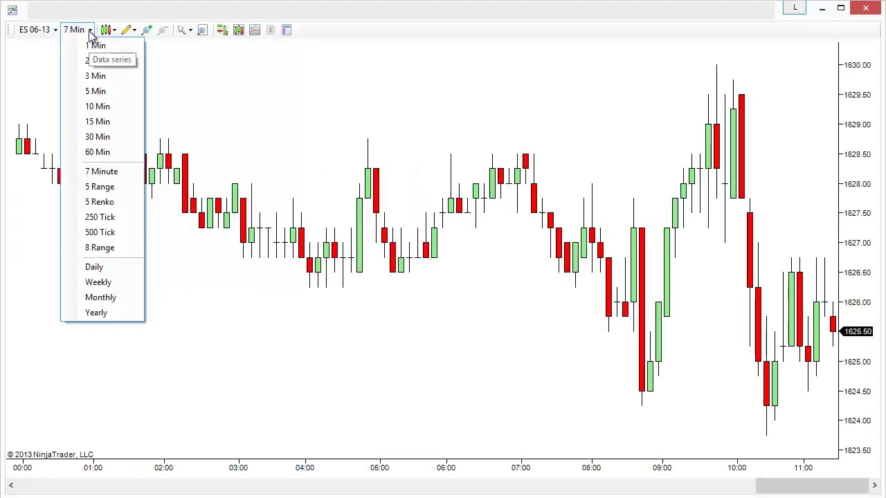
pyautogui.click(129, 188)
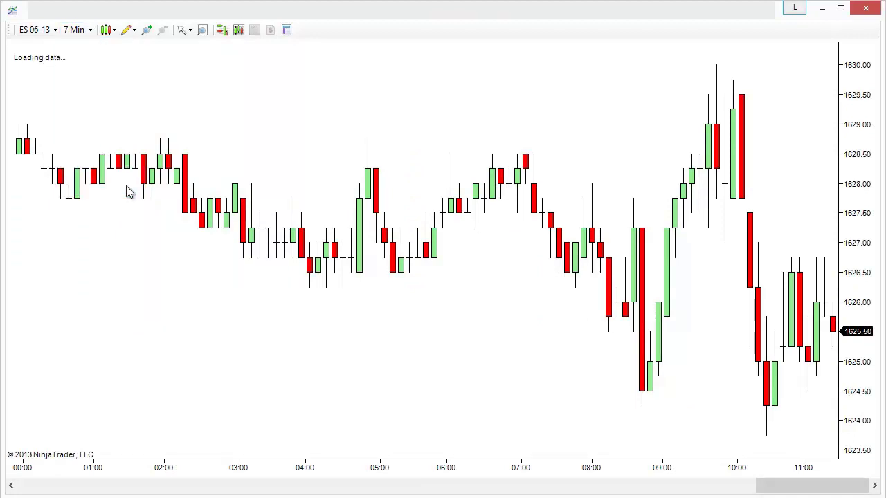
pyautogui.click(95, 31)
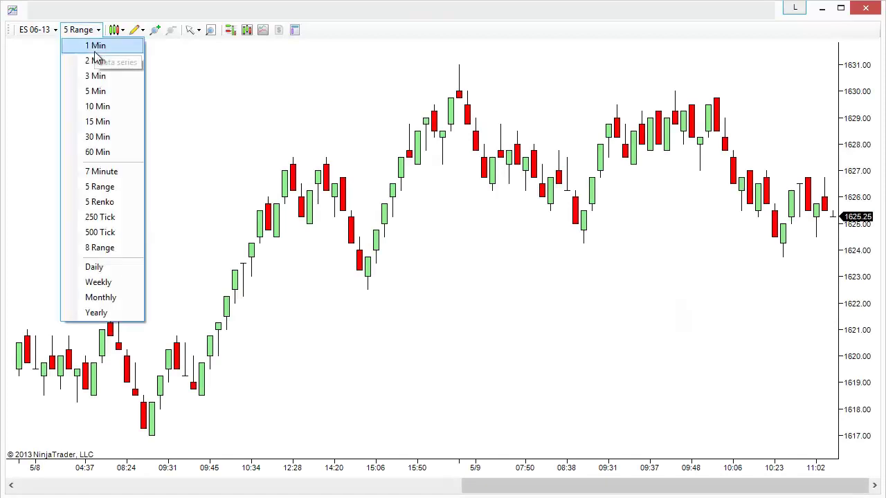
pyautogui.click(124, 222)
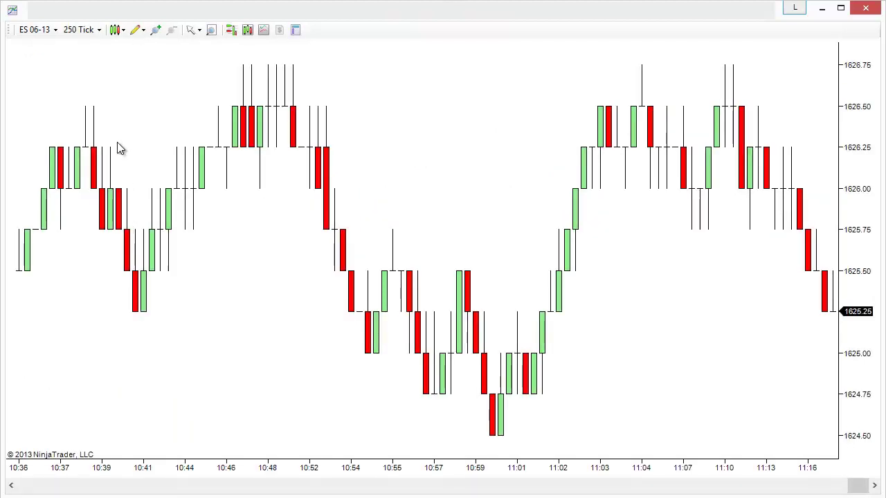
# - Switch the chart from 250 Tick to 8 Range bars and scroll through them
pyautogui.click(96, 33)
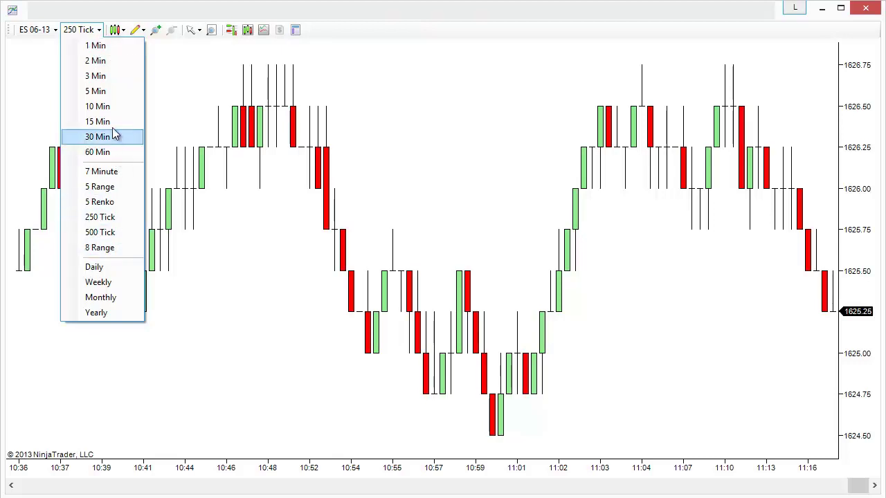
pyautogui.click(121, 250)
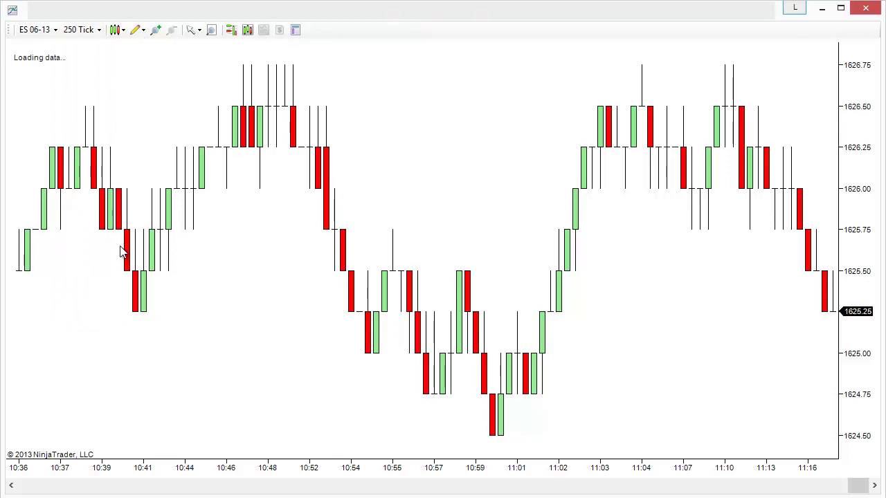
pyautogui.scroll(-2, 277, 194)
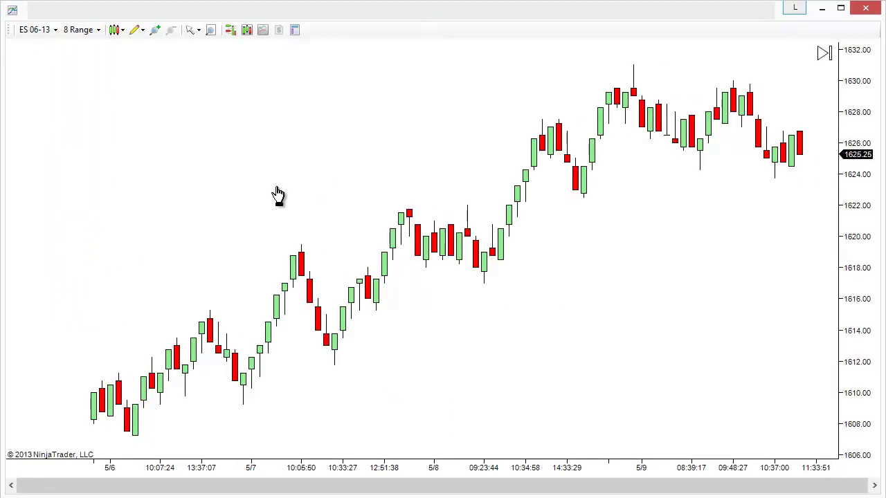